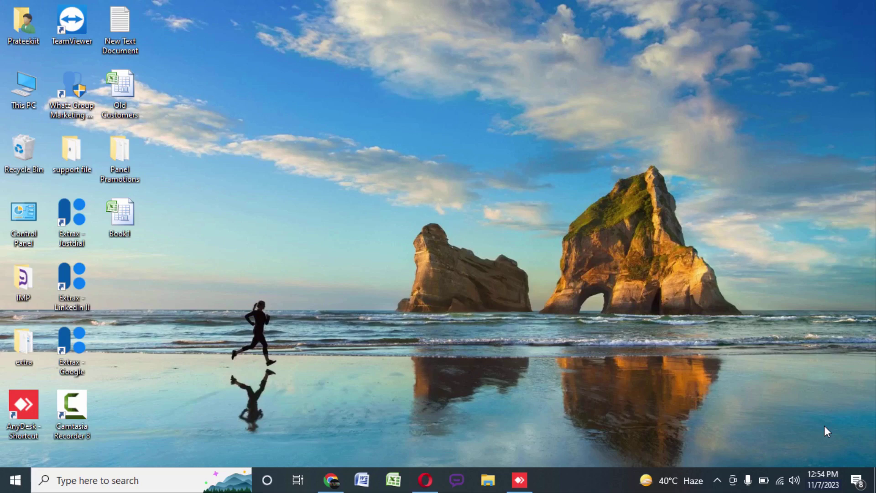
# - Restore the Opera window showing the smstool.in Stackposts dashboard
pyautogui.click(424, 481)
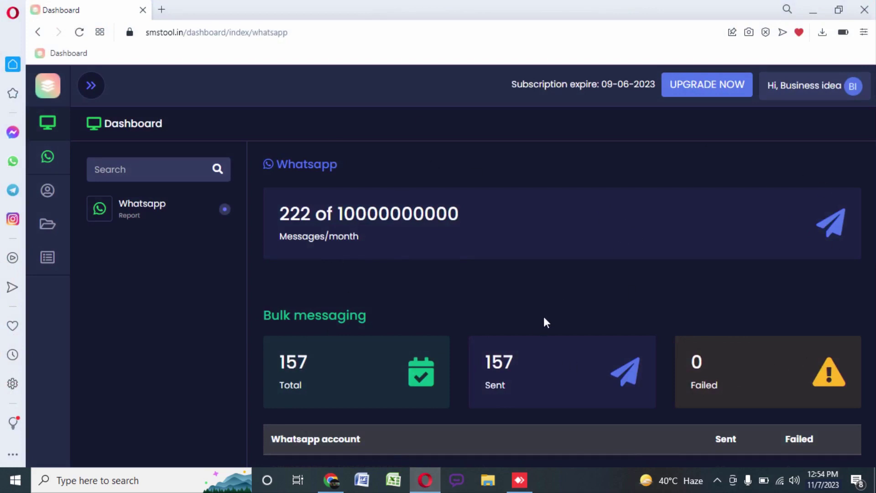
# - Go to the WhatsApp section and its Template tools for the connected account
pyautogui.moveTo(47, 157)
pyautogui.click(61, 164)
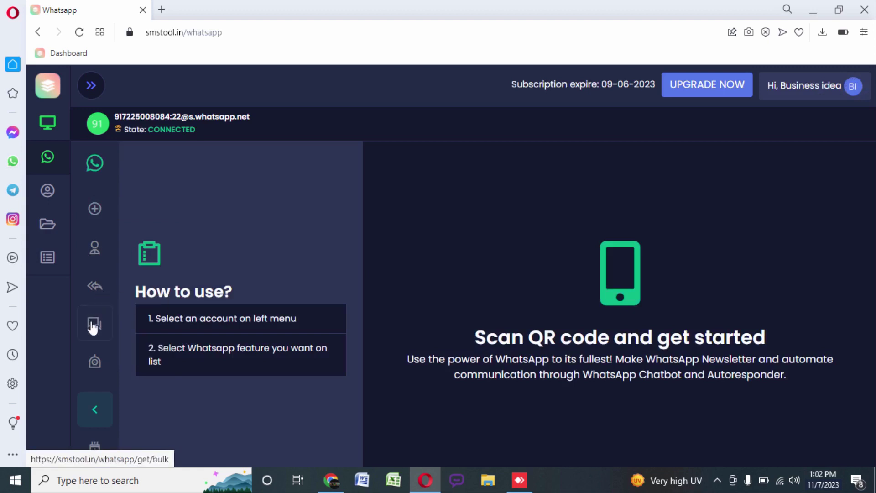
pyautogui.scroll(-2, 97, 367)
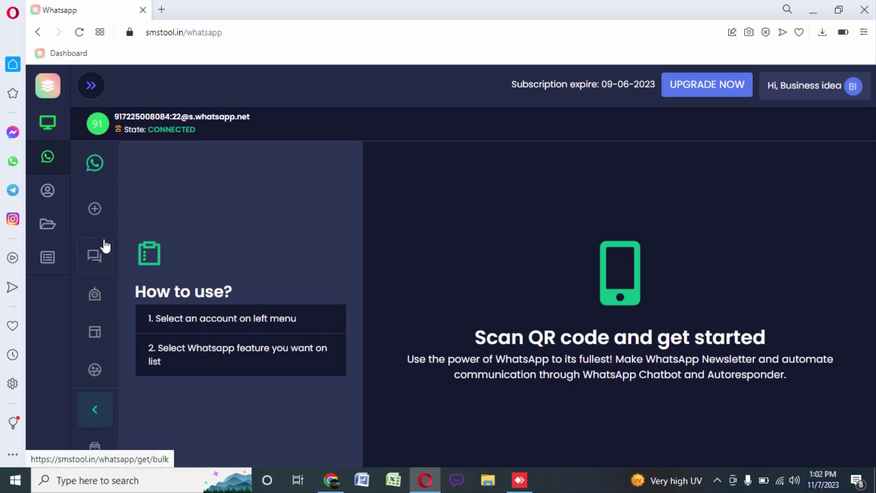
pyautogui.click(98, 336)
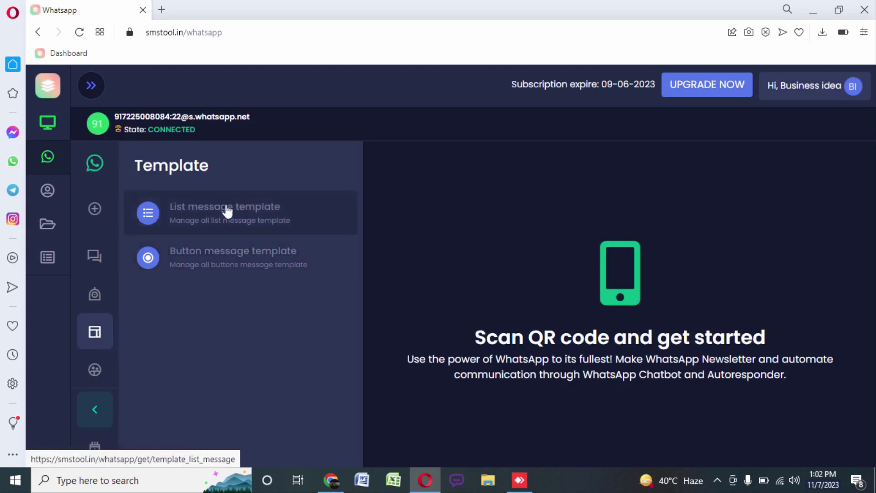
# - Inspect the three-button 'button 1' template, then return to the button template list
pyautogui.click(247, 261)
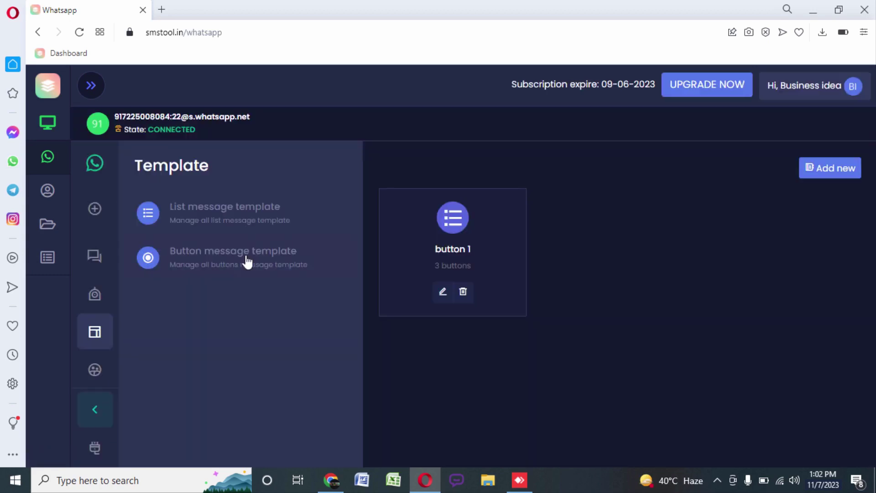
pyautogui.click(443, 292)
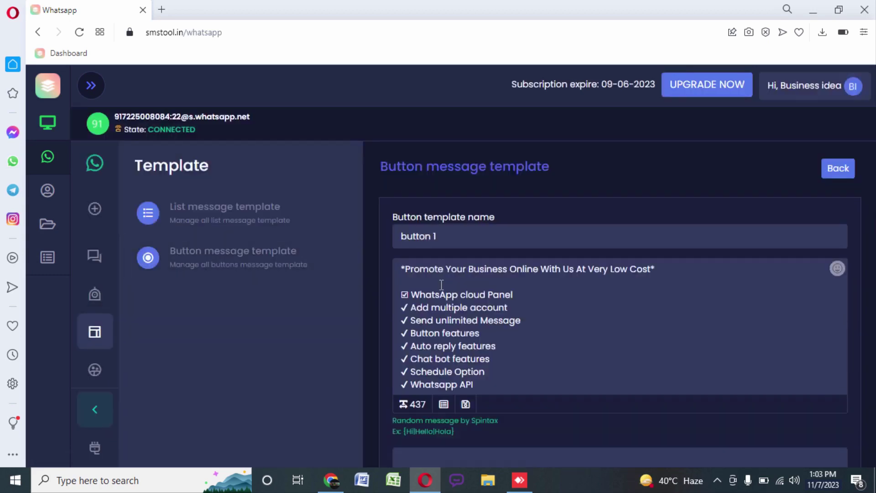
pyautogui.scroll(-1, 499, 301)
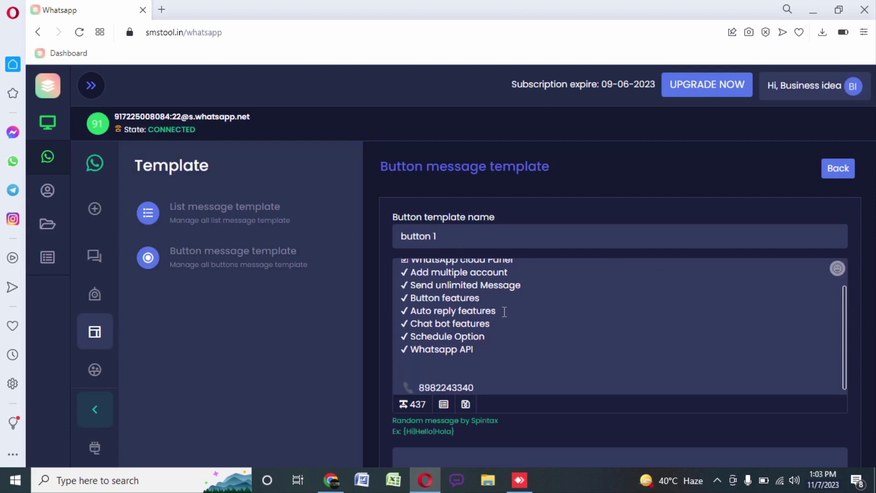
pyautogui.scroll(-1, 468, 305)
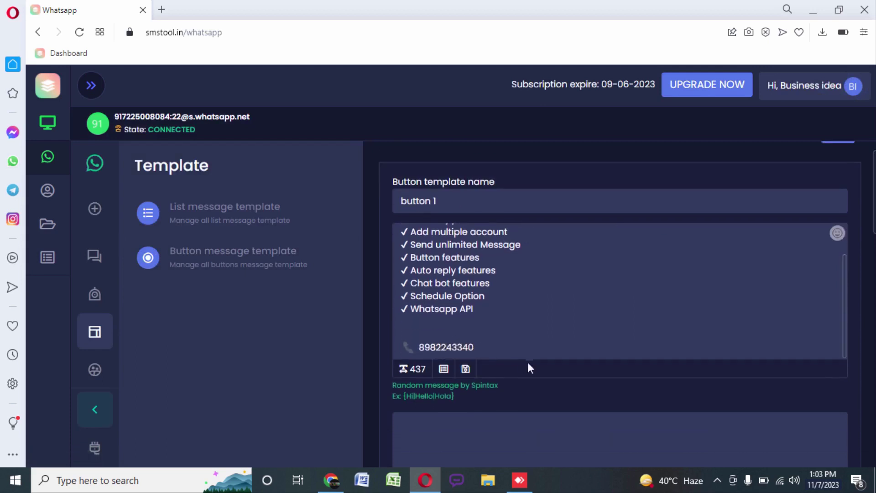
pyautogui.scroll(-1, 528, 366)
pyautogui.scroll(-1, 529, 367)
pyautogui.scroll(-4, 528, 366)
pyautogui.scroll(-2, 529, 365)
pyautogui.scroll(-3, 519, 344)
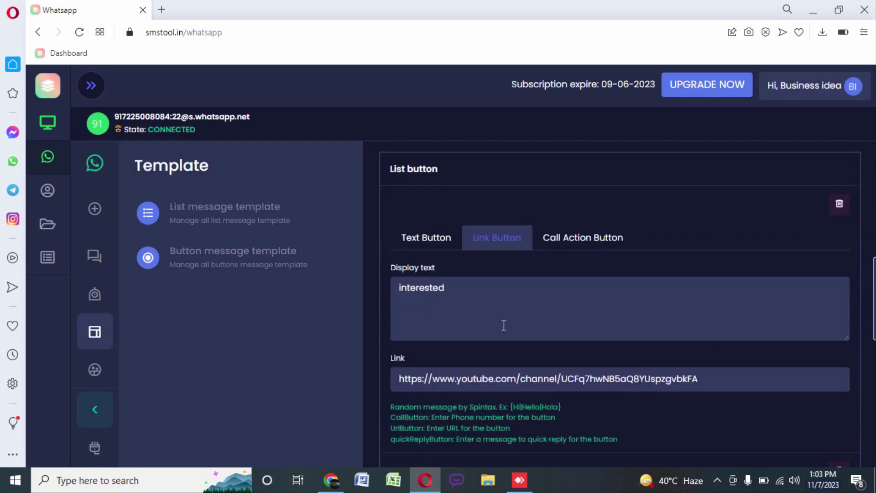
pyautogui.scroll(-2, 524, 342)
pyautogui.scroll(-2, 531, 381)
pyautogui.scroll(-3, 524, 376)
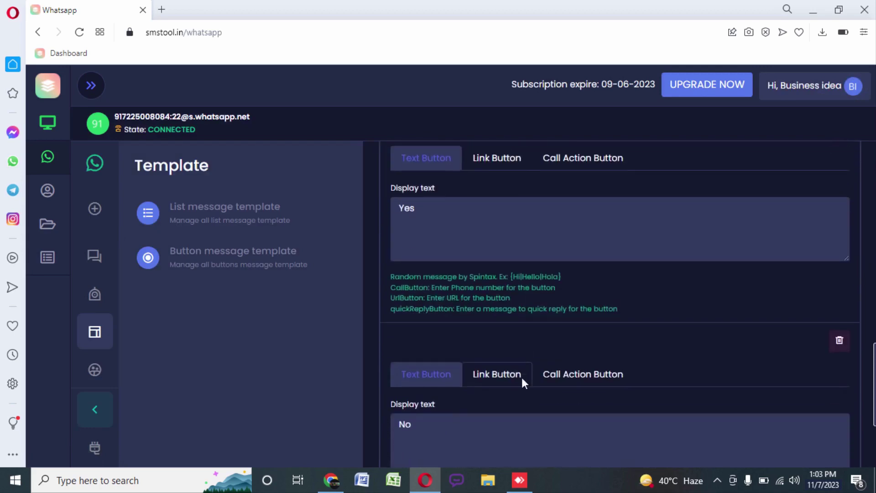
pyautogui.scroll(-2, 522, 377)
pyautogui.scroll(5, 523, 379)
pyautogui.scroll(10, 522, 379)
pyautogui.scroll(1, 522, 379)
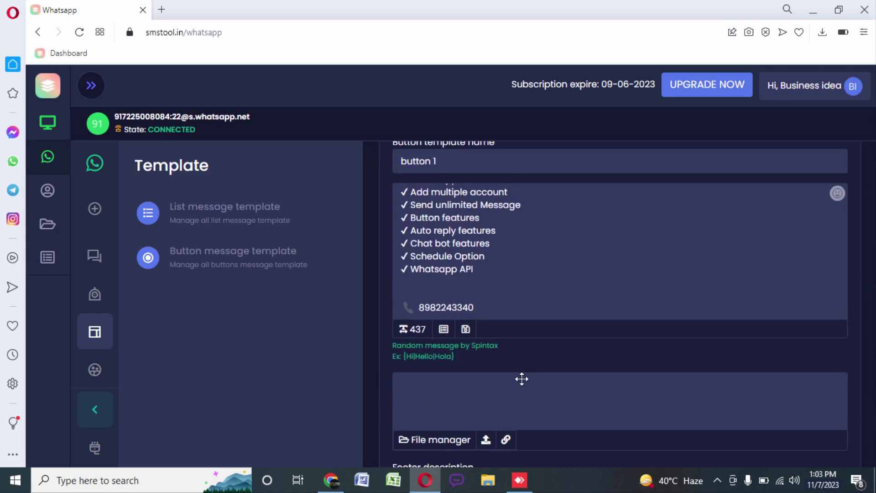
pyautogui.scroll(2, 522, 378)
pyautogui.scroll(2, 479, 290)
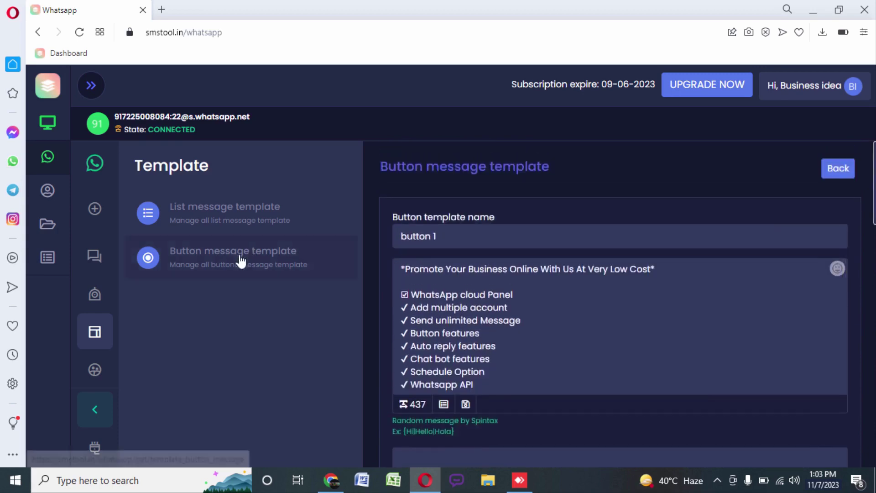
pyautogui.click(838, 168)
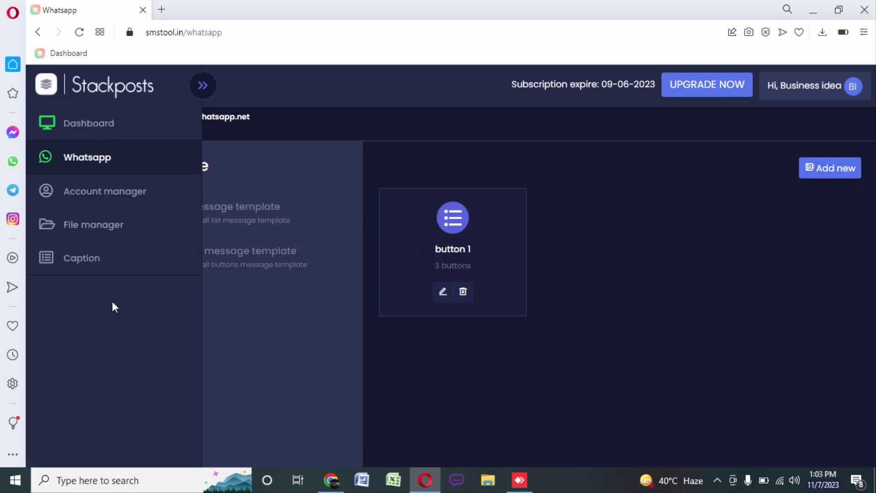
# - Go from the Chatbot list to the disabled Autoresponder settings and promotional reply preview
pyautogui.click(95, 296)
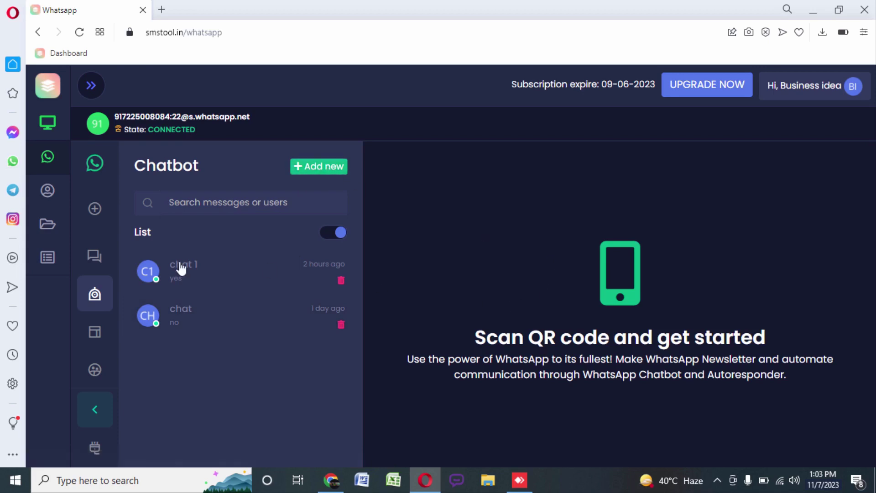
pyautogui.scroll(2, 117, 294)
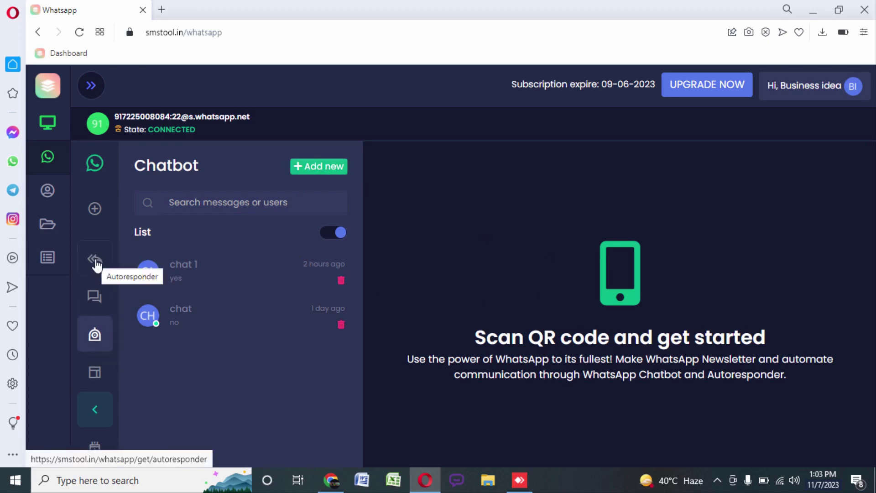
pyautogui.click(96, 261)
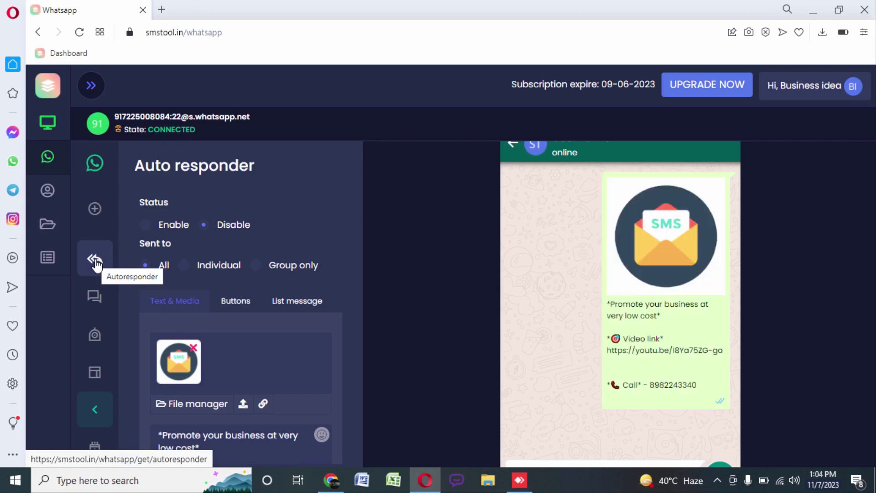
# - Under Bulk messaging, add and save an enabled contact group named 'demo'
pyautogui.click(94, 300)
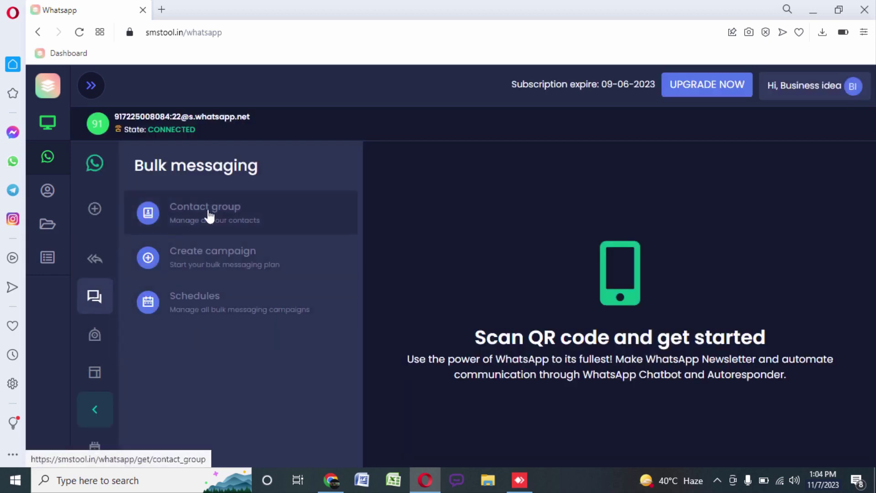
pyautogui.click(225, 221)
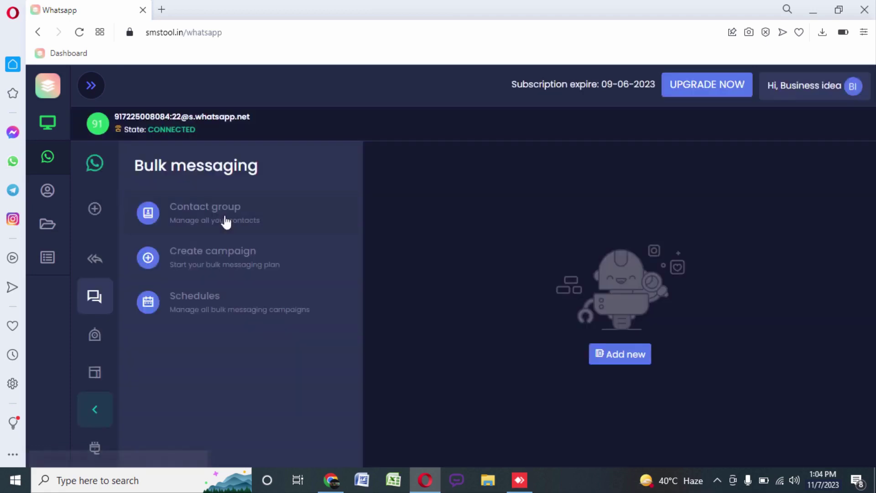
pyautogui.click(626, 355)
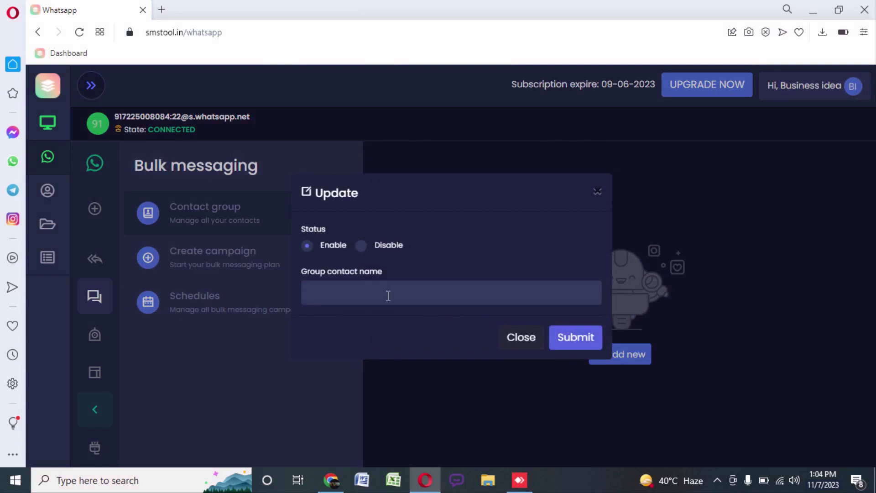
pyautogui.write('demo')
pyautogui.click(584, 336)
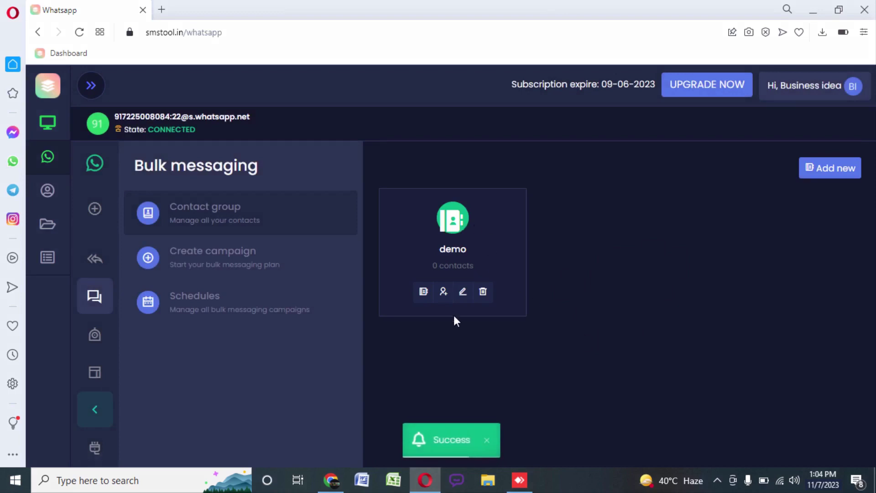
pyautogui.click(444, 292)
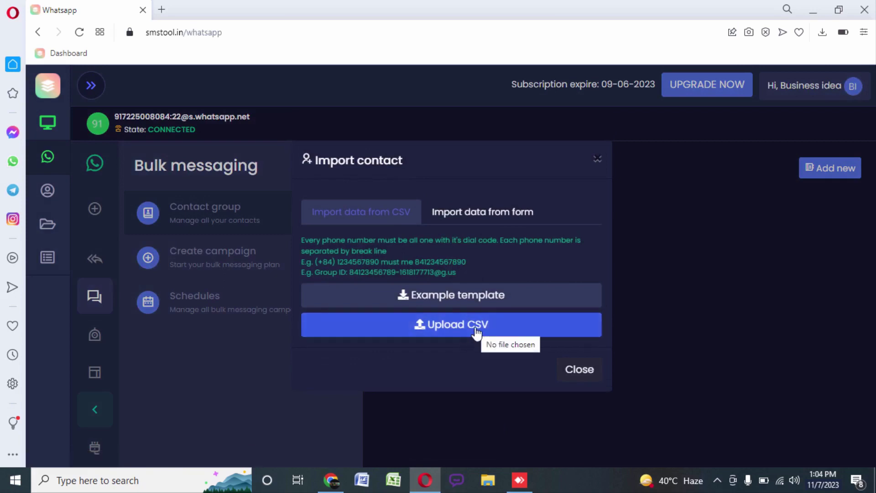
pyautogui.click(466, 214)
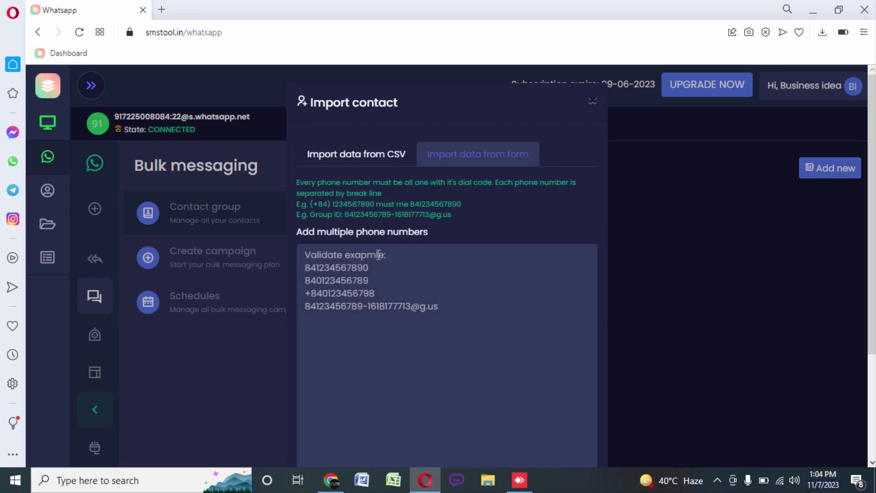
pyautogui.hotkey('ctrl', 'v')
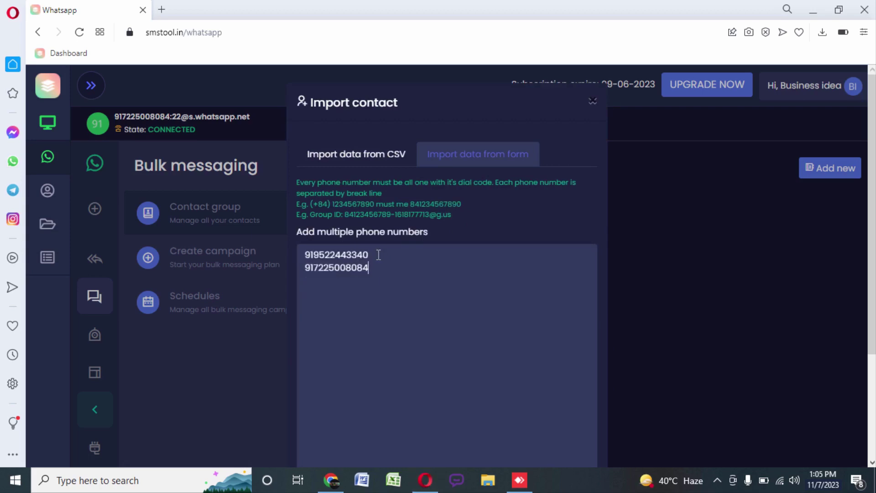
pyautogui.scroll(-3, 381, 260)
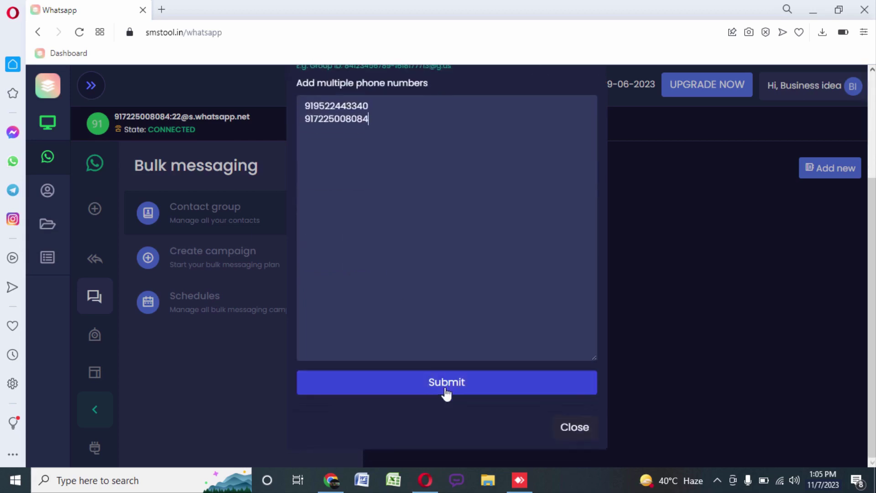
pyautogui.click(446, 387)
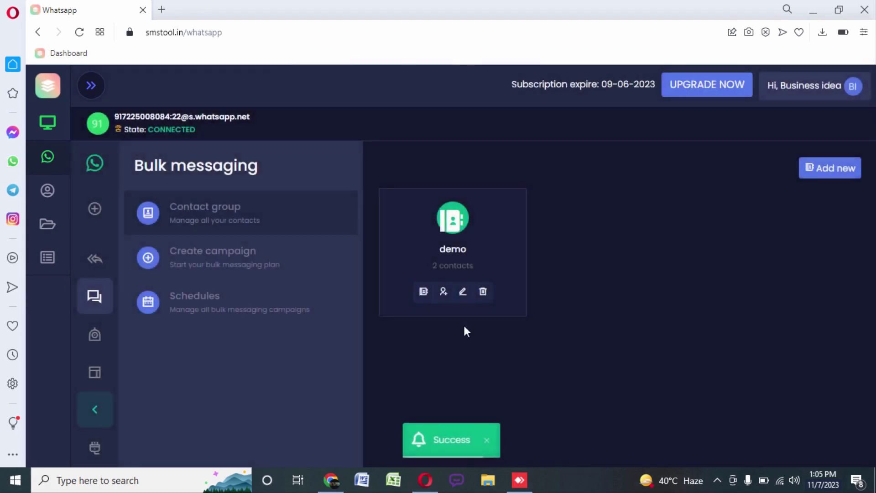
# - Open the Create campaign form for a new bulk campaign
pyautogui.click(242, 261)
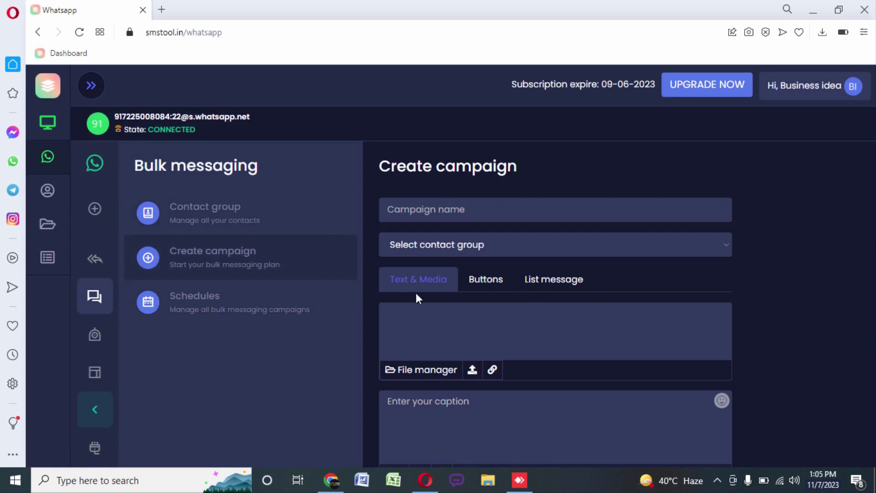
pyautogui.scroll(-2, 428, 345)
pyautogui.scroll(1, 457, 259)
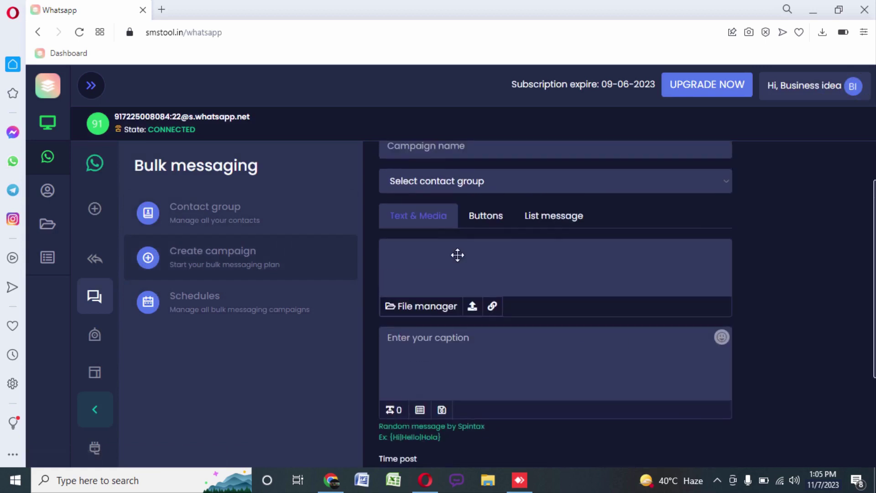
pyautogui.scroll(-1, 477, 370)
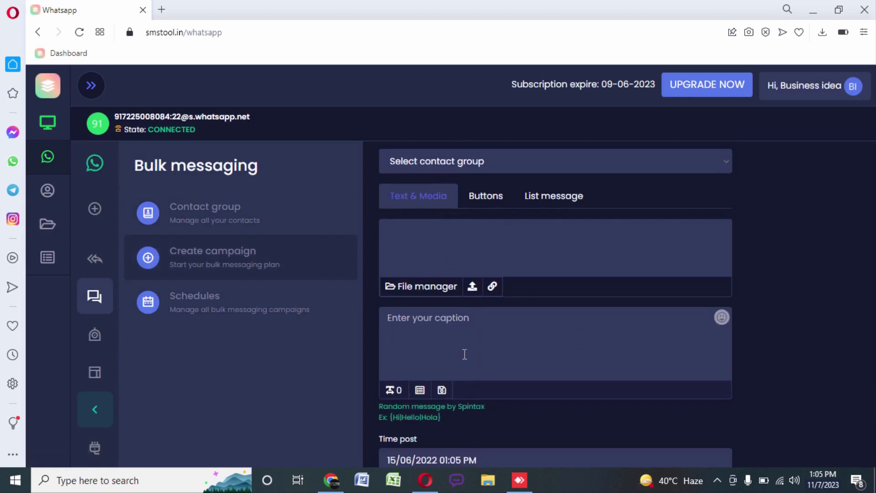
pyautogui.scroll(-1, 463, 354)
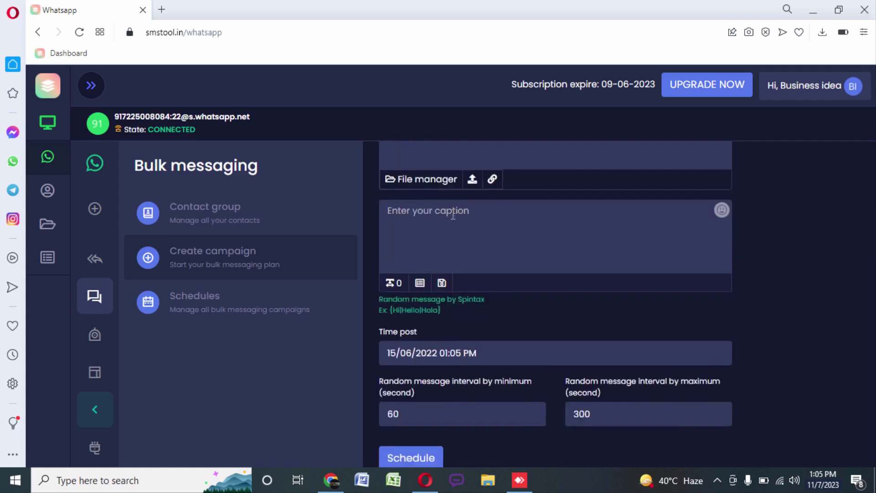
pyautogui.scroll(-1, 473, 232)
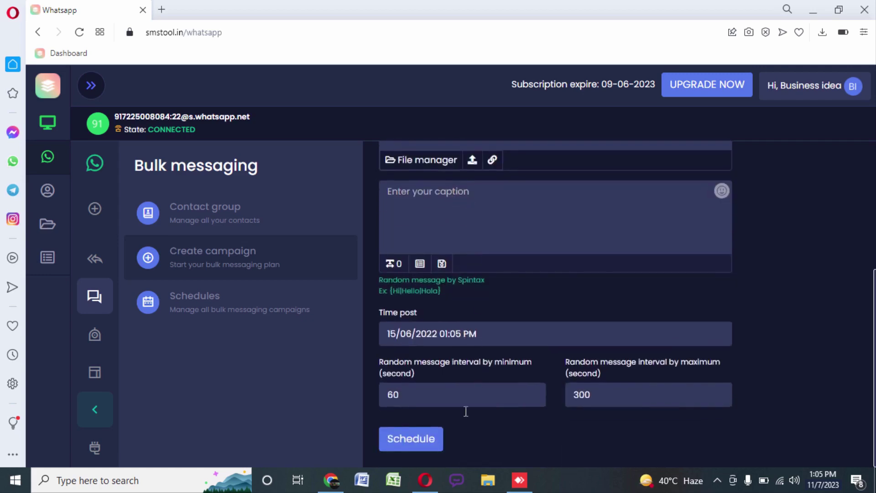
pyautogui.scroll(3, 473, 376)
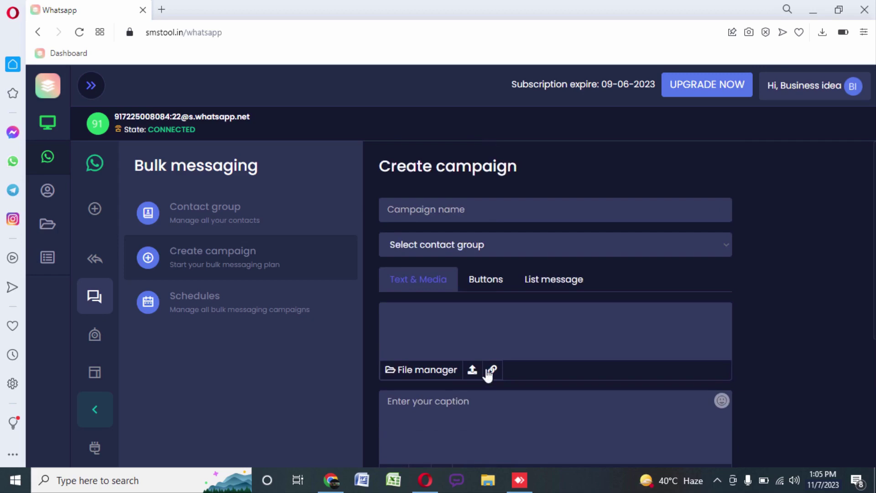
# - Schedule campaign 'testing': Buttons type, group demo, template button 1, intervals 5–10
pyautogui.click(490, 282)
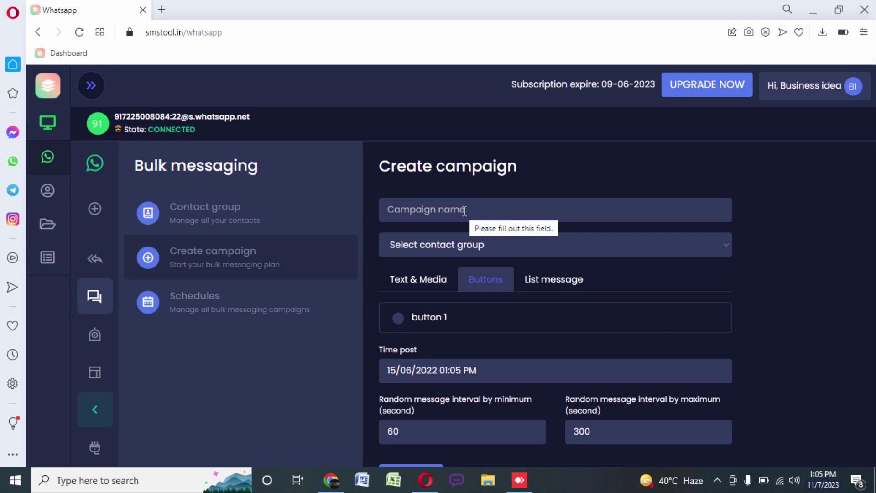
pyautogui.write('testing')
pyautogui.click(446, 245)
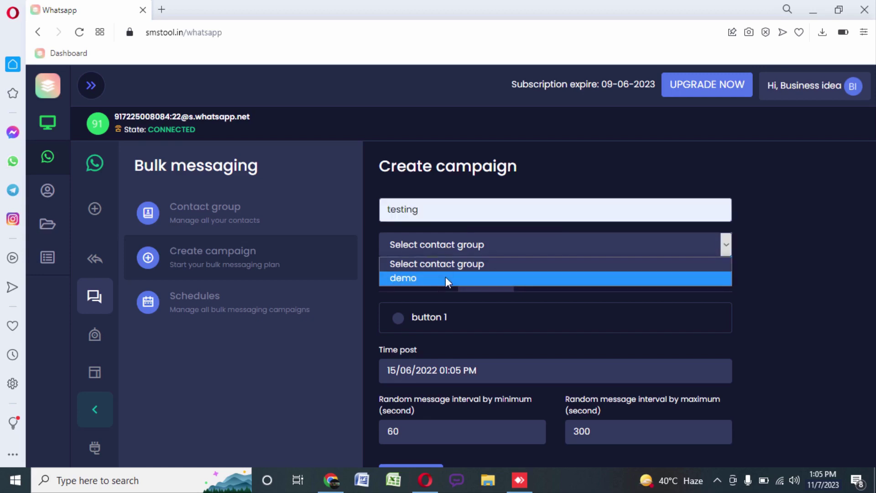
pyautogui.click(434, 278)
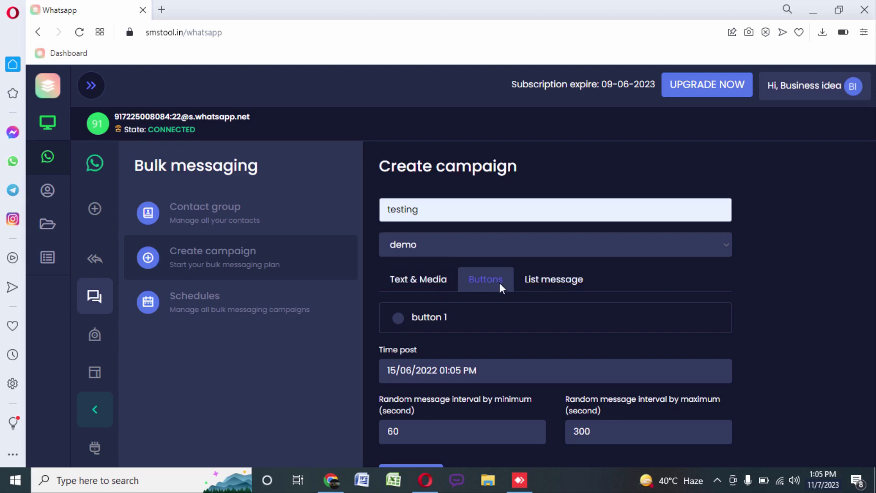
pyautogui.click(398, 318)
pyautogui.scroll(-1, 466, 379)
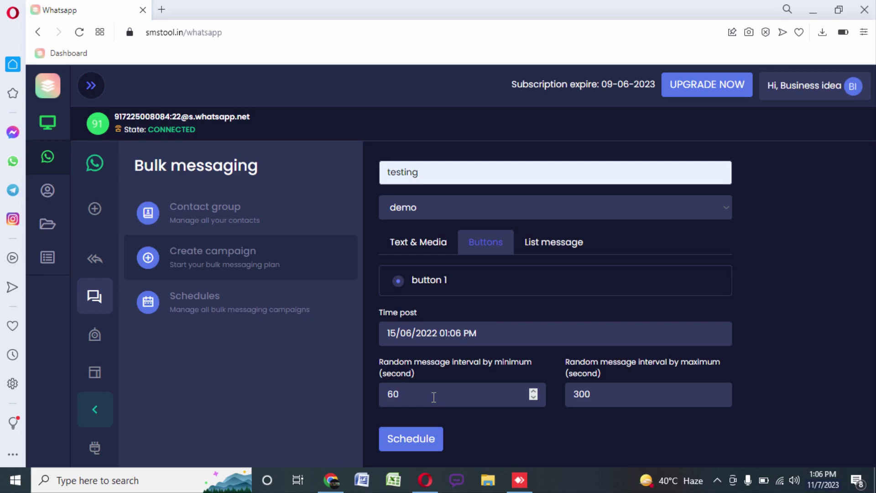
pyautogui.press('BackSpace')
pyautogui.press('BackSpace')
pyautogui.write('5')
pyautogui.moveTo(605, 390); pyautogui.dragTo(557, 397)
pyautogui.write('10')
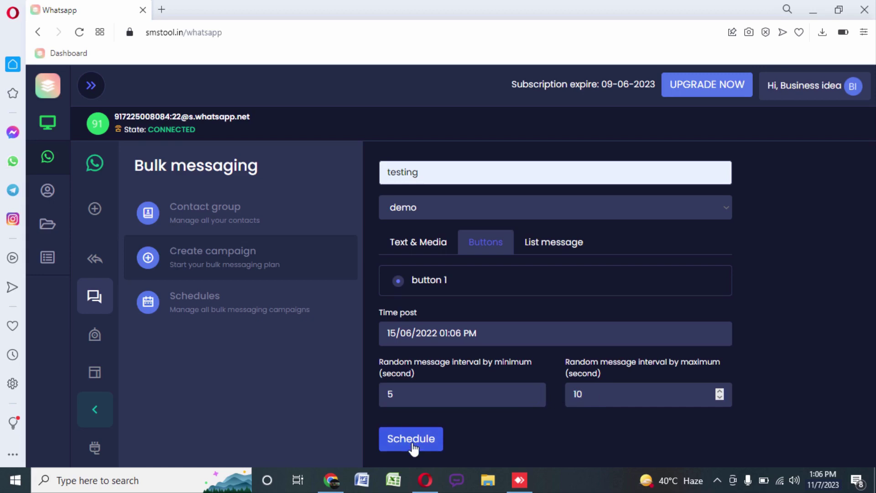
pyautogui.click(413, 444)
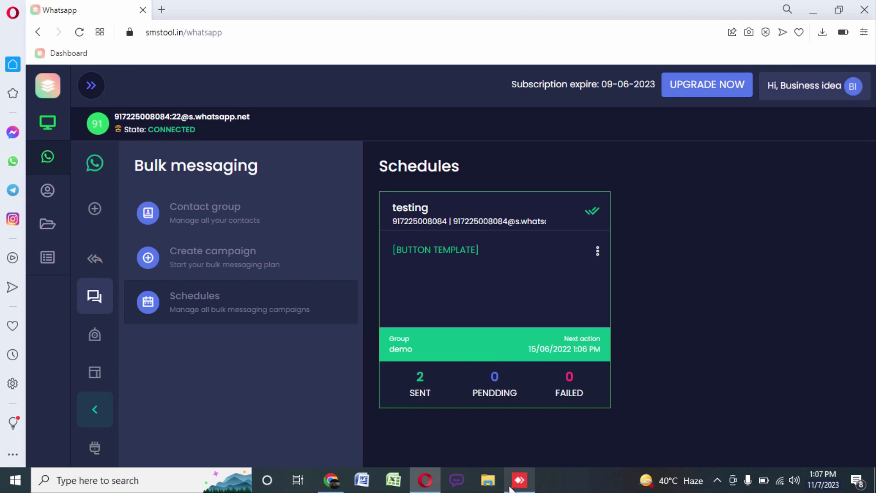
pyautogui.moveTo(519, 479)
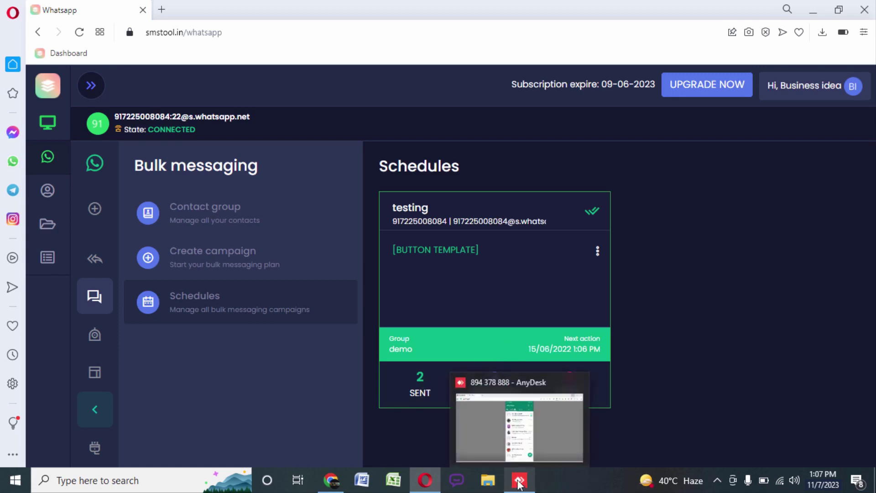
pyautogui.click(519, 483)
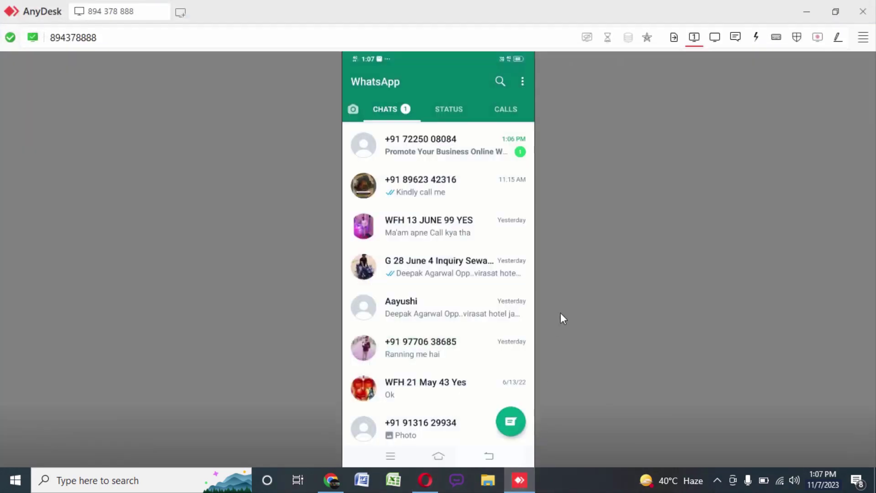
pyautogui.click(515, 146)
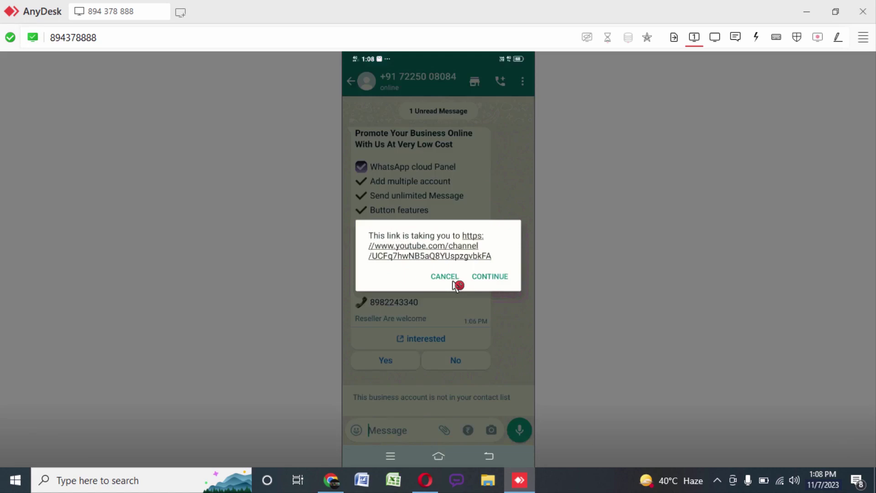
pyautogui.click(453, 281)
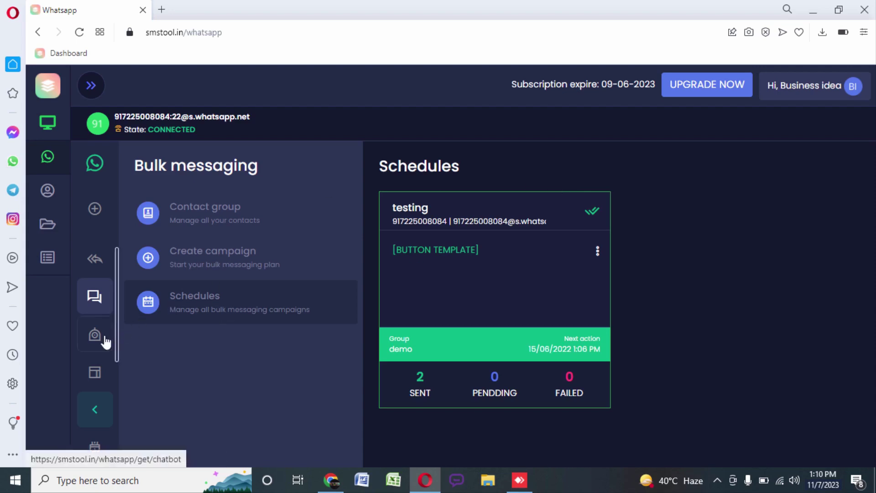
pyautogui.click(96, 338)
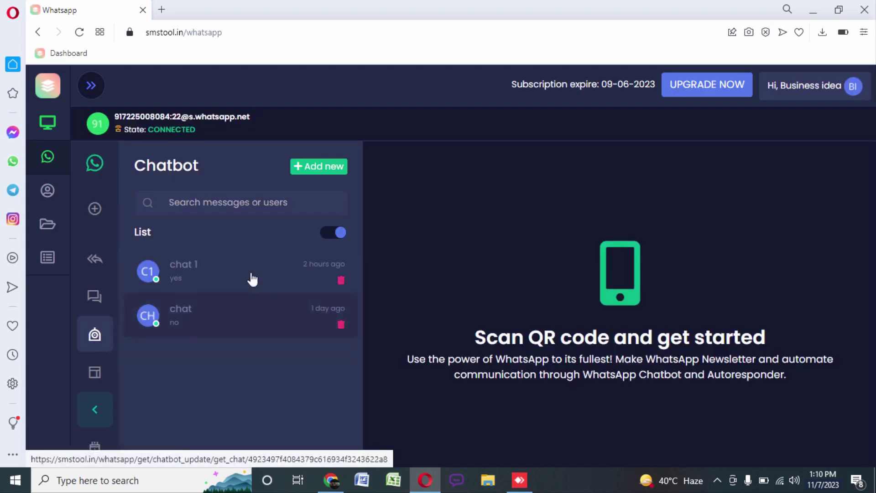
pyautogui.click(341, 233)
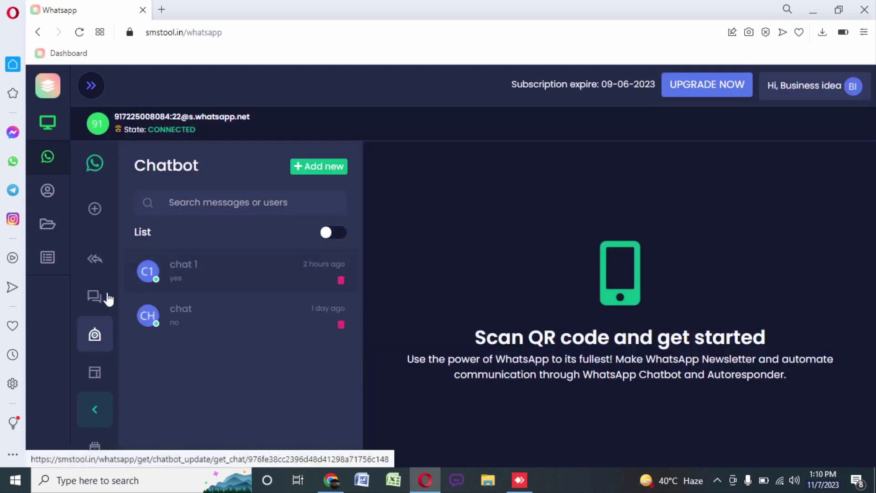
# - Set the auto responder status to Enable for all senders and submit the settings
pyautogui.click(99, 263)
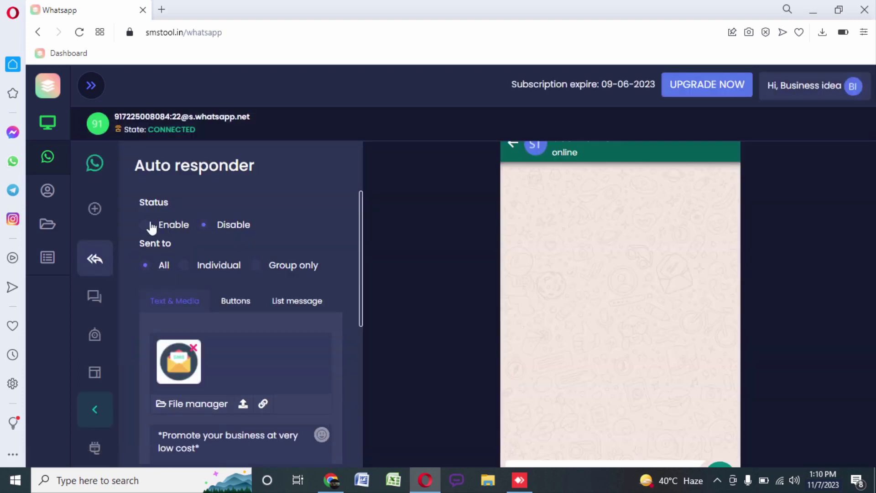
pyautogui.click(149, 224)
pyautogui.scroll(-3, 255, 308)
pyautogui.scroll(-3, 239, 384)
pyautogui.click(169, 449)
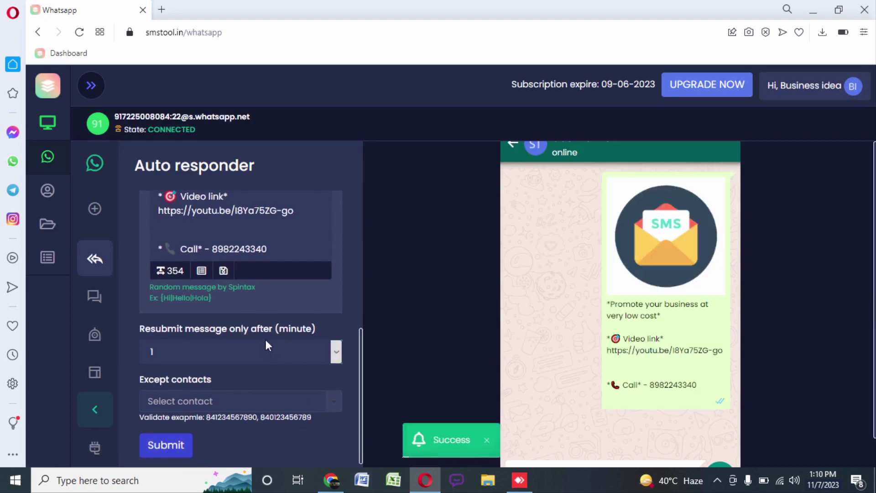
pyautogui.scroll(10, 268, 345)
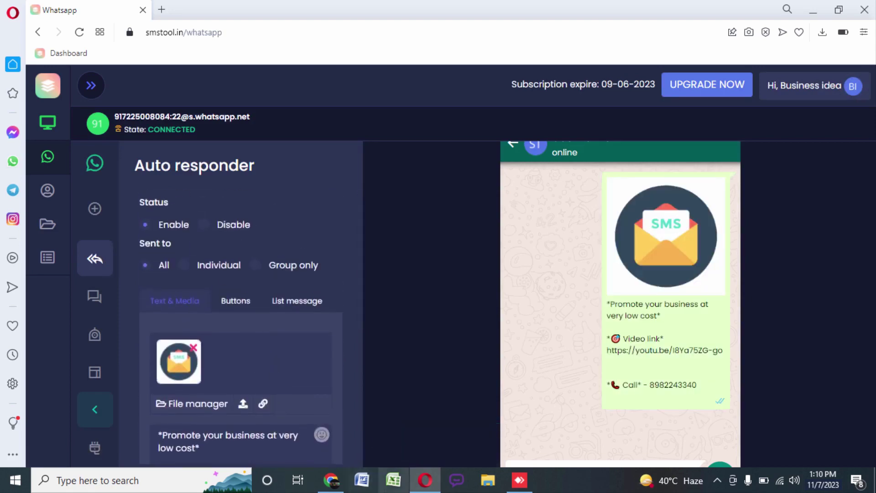
pyautogui.moveTo(519, 481)
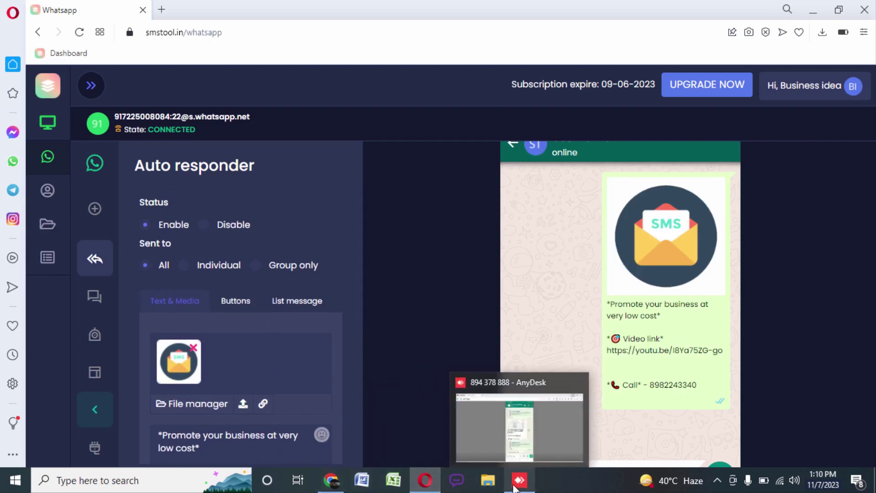
# - Send 'Hii' from the phone chat via AnyDesk and check the promotional auto reply arrives
pyautogui.click(515, 482)
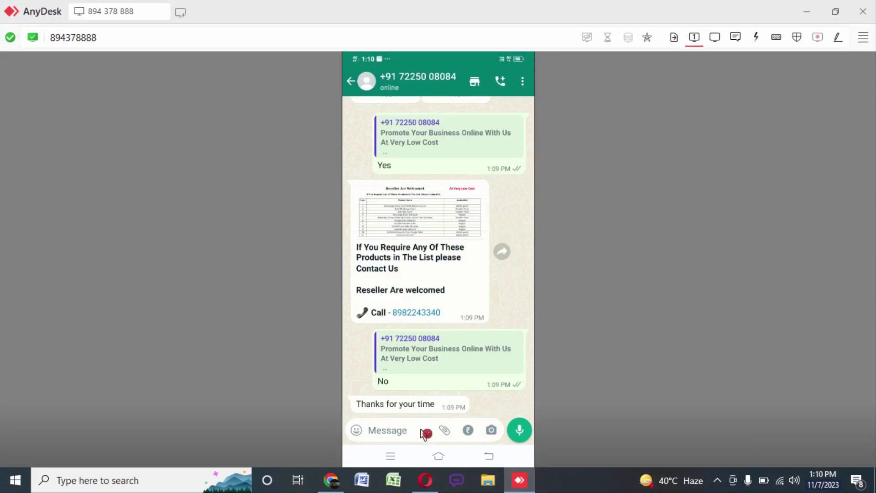
pyautogui.click(425, 434)
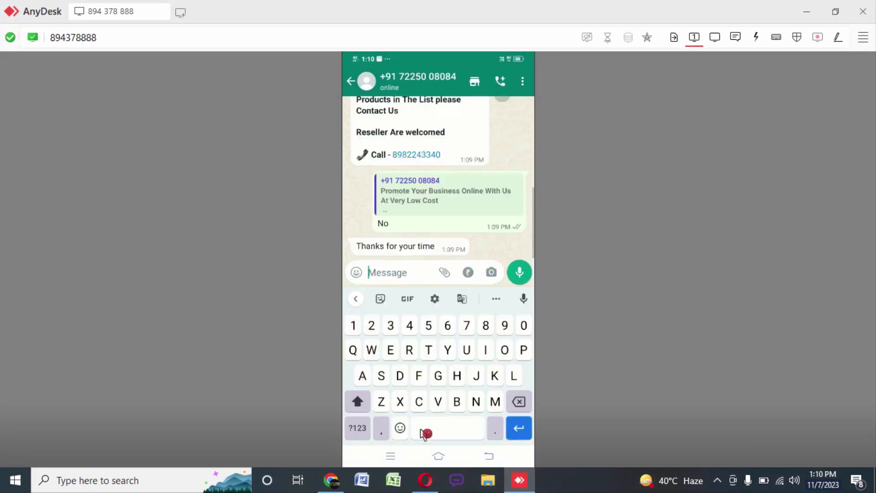
pyautogui.write('Hii')
pyautogui.press('Return')
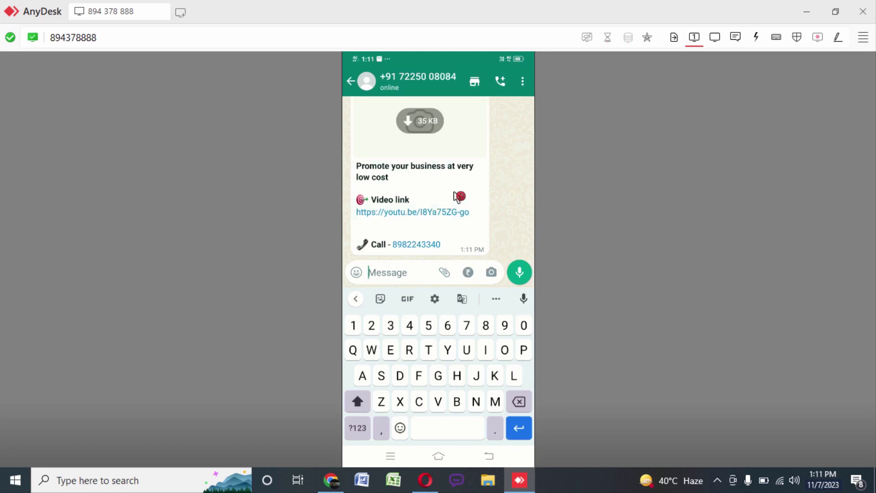
pyautogui.scroll(1, 453, 193)
pyautogui.rightClick(473, 215)
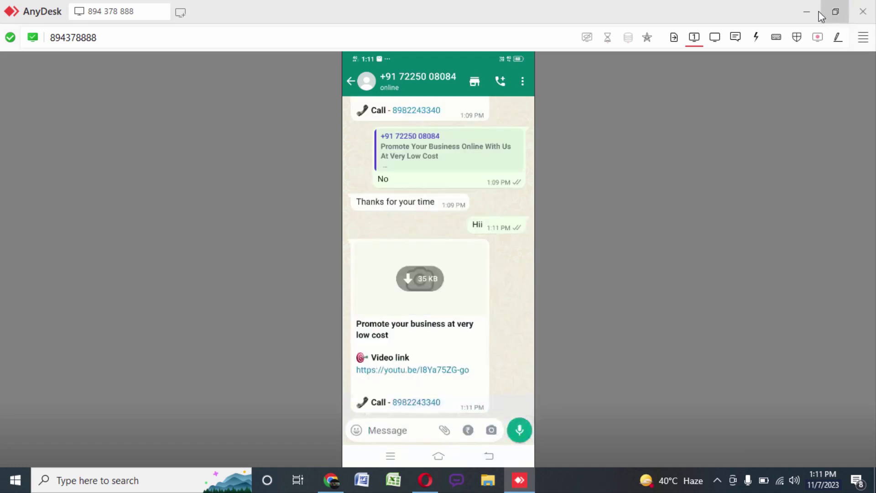
pyautogui.click(803, 10)
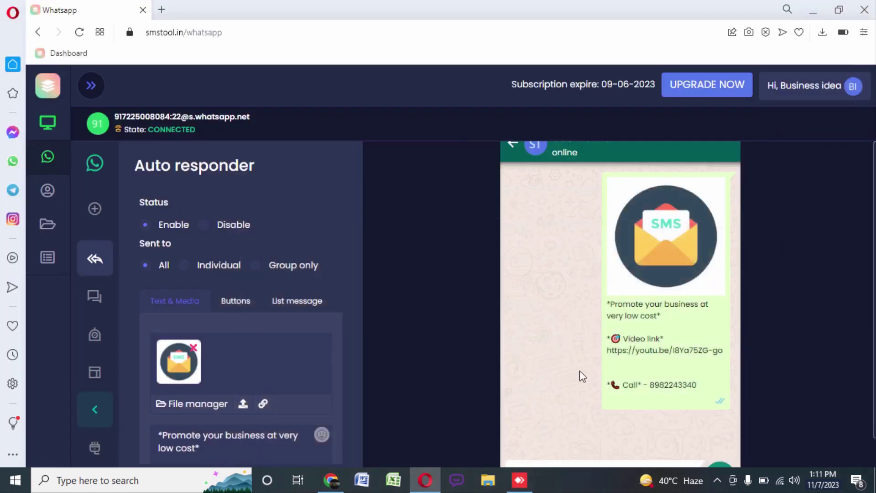
pyautogui.moveTo(47, 192)
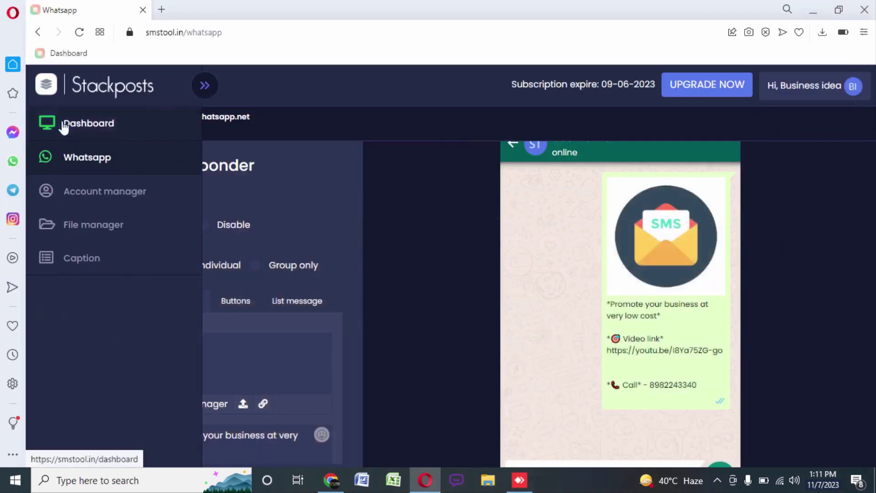
# - View the Stackposts dashboard totals (159 bulk messages), then the contact-numbers image
pyautogui.click(73, 121)
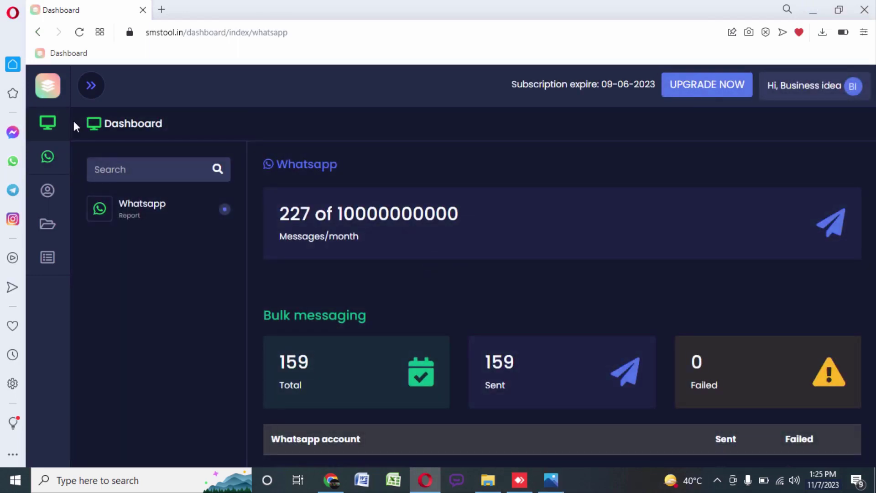
pyautogui.click(548, 483)
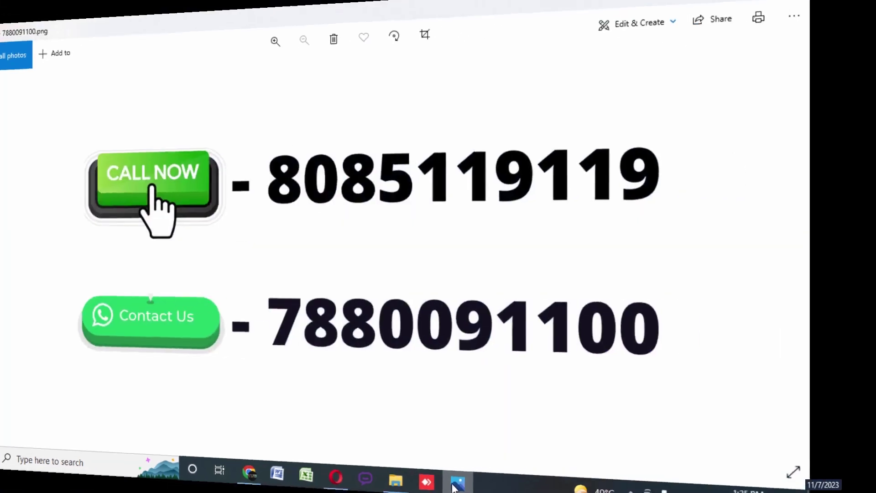